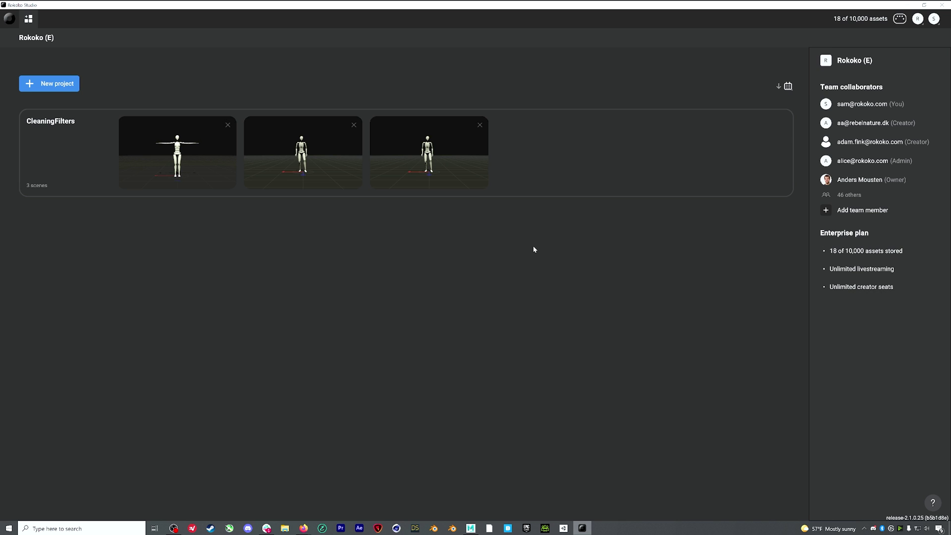
Step: Create a new project named GloveTest
click(58, 82)
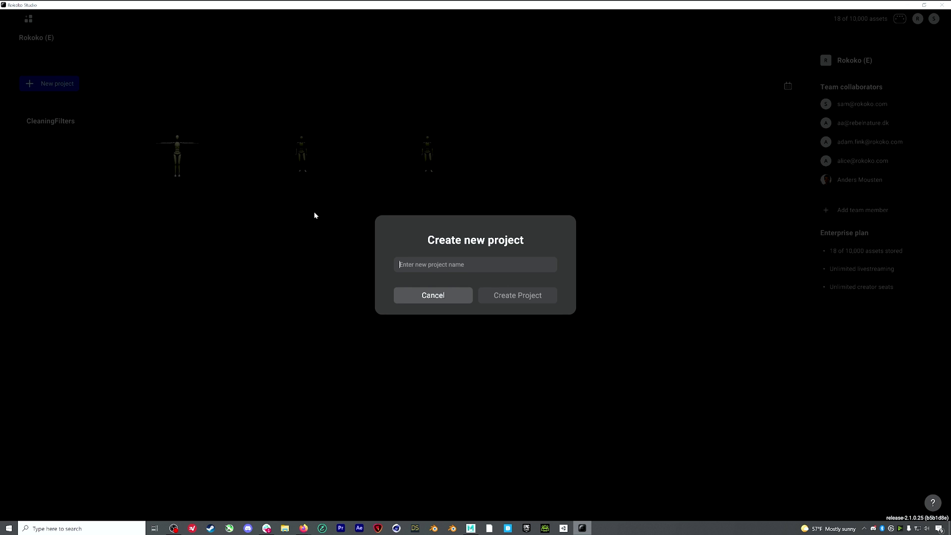
text(GloveTesa)
key(BackSpace)
text(t)
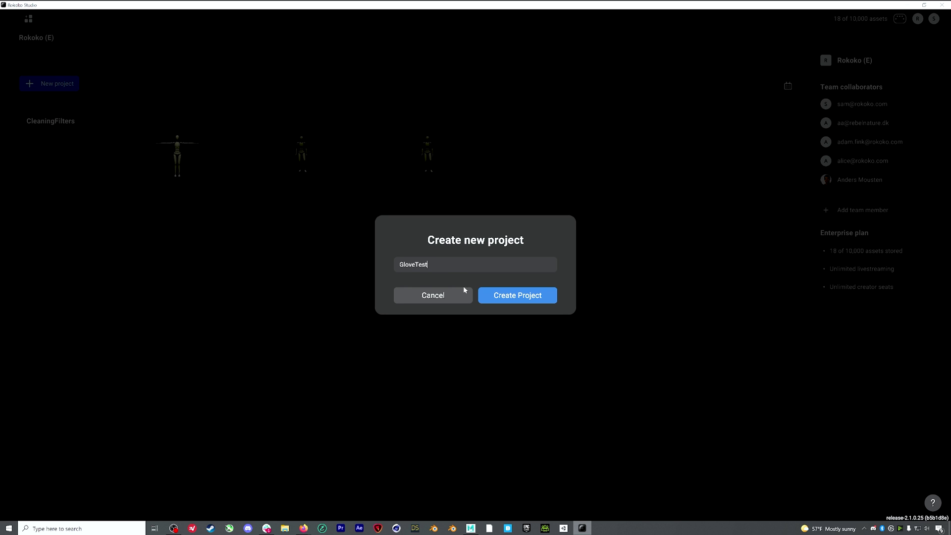
click(489, 294)
Step: Add a new scene named GloveTest_01 to the project
click(55, 85)
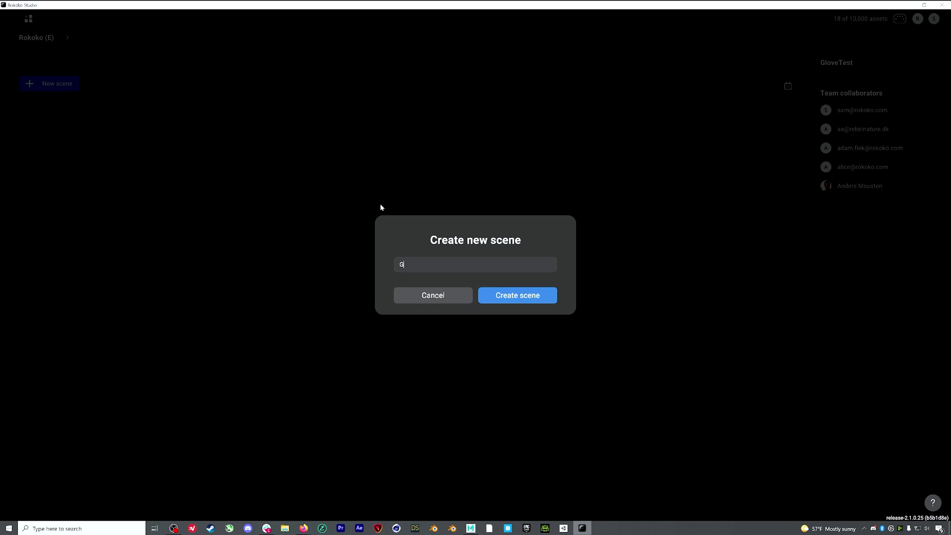
text(GloveTest)
key(Return)
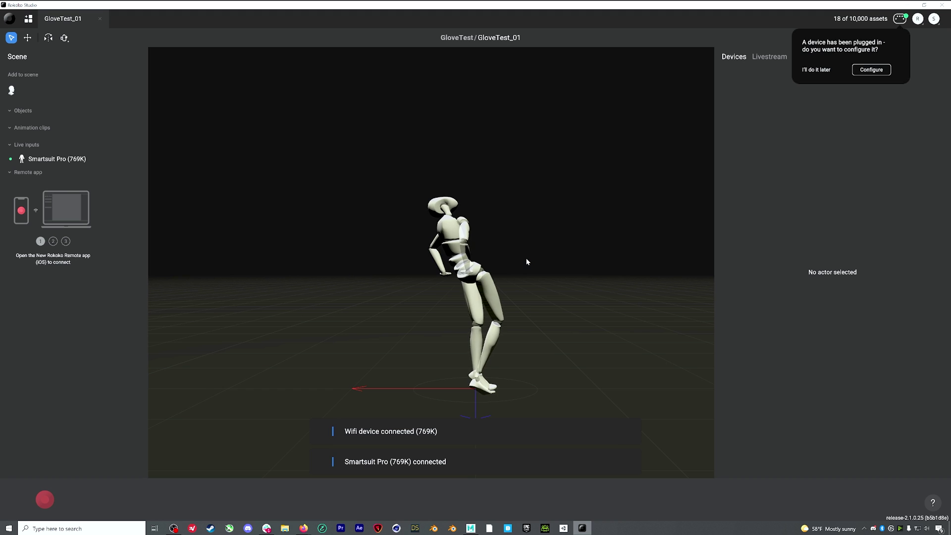
click(883, 71)
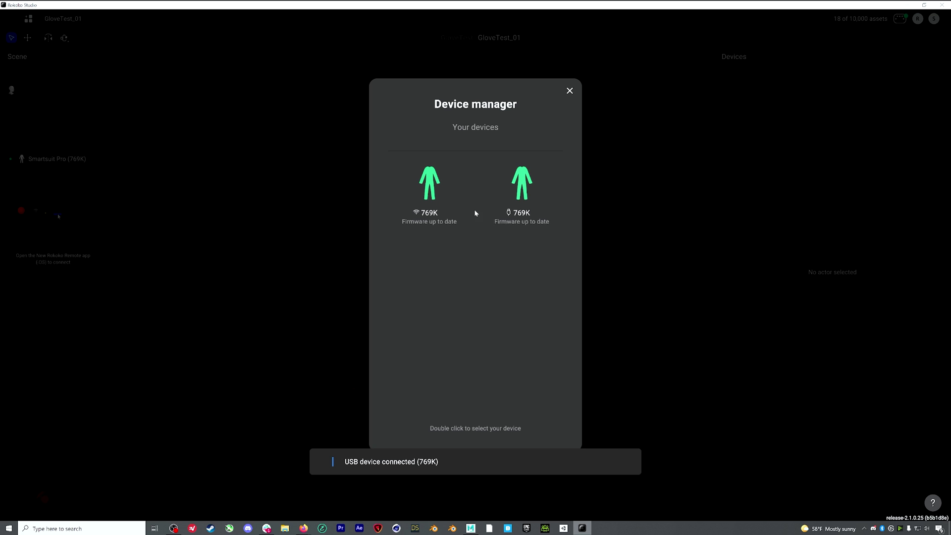
double_click(523, 188)
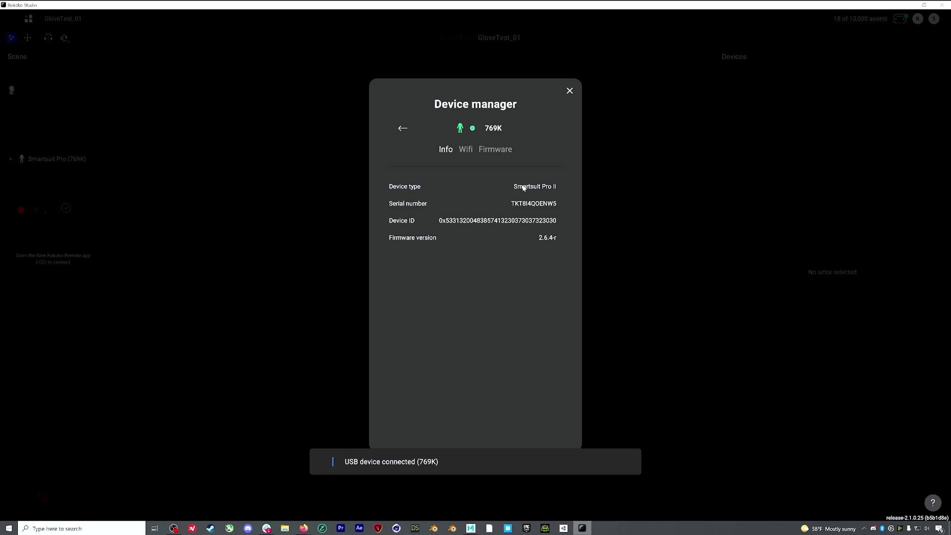
click(497, 149)
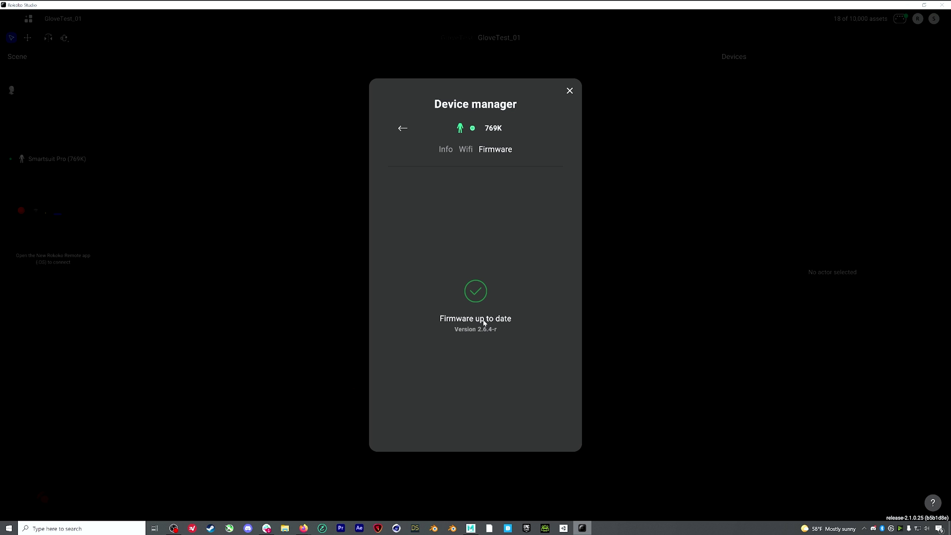
click(466, 149)
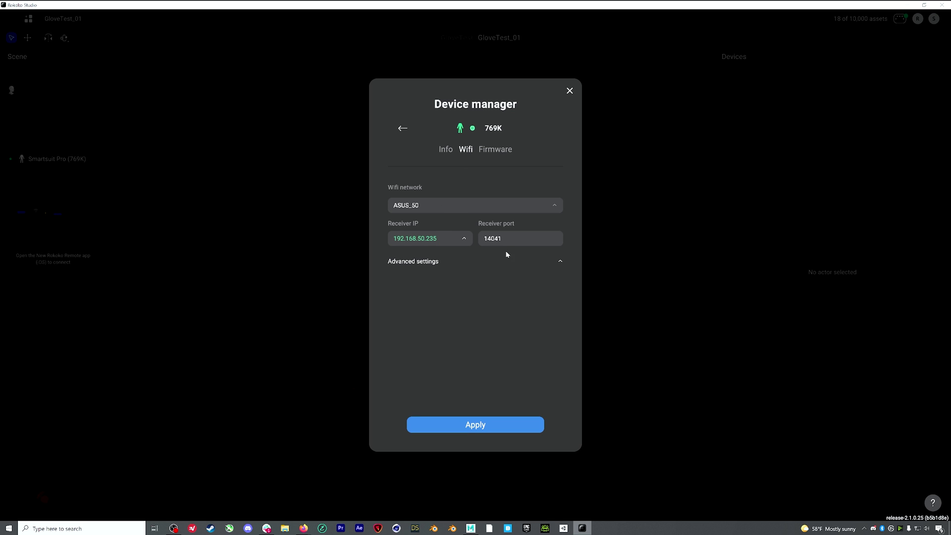
click(570, 92)
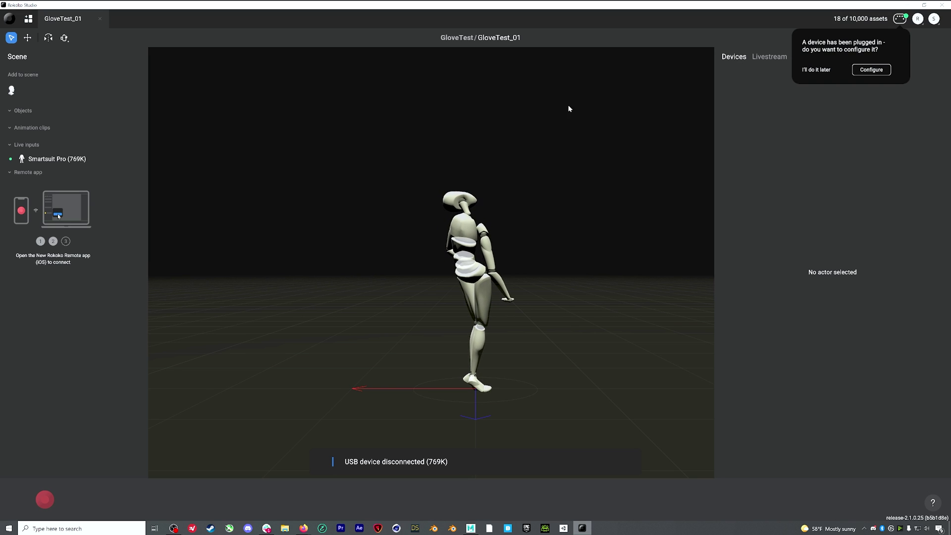
click(871, 71)
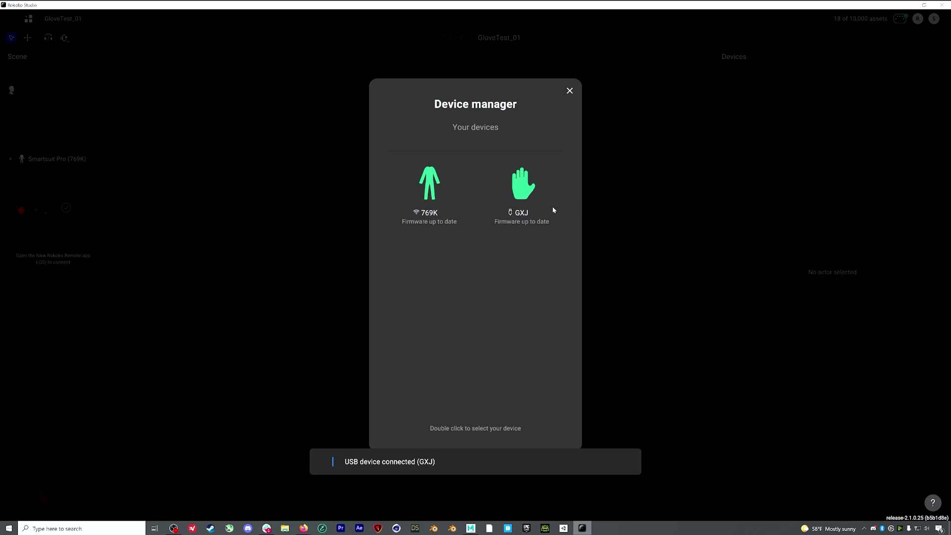
double_click(527, 192)
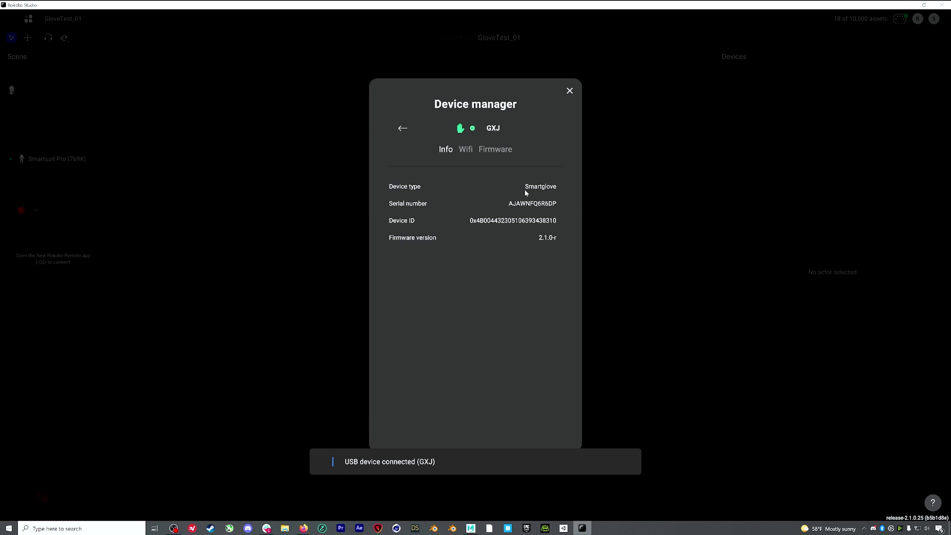
click(491, 149)
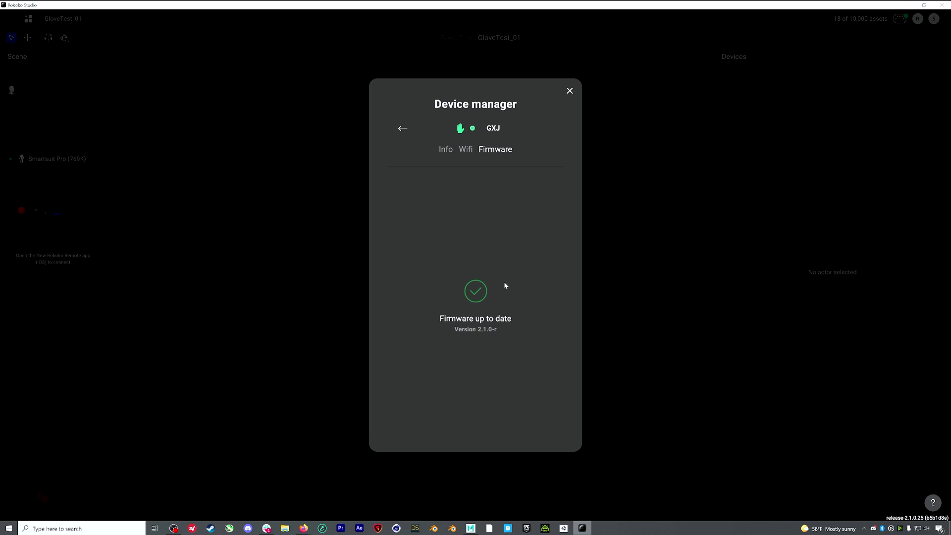
key(Escape)
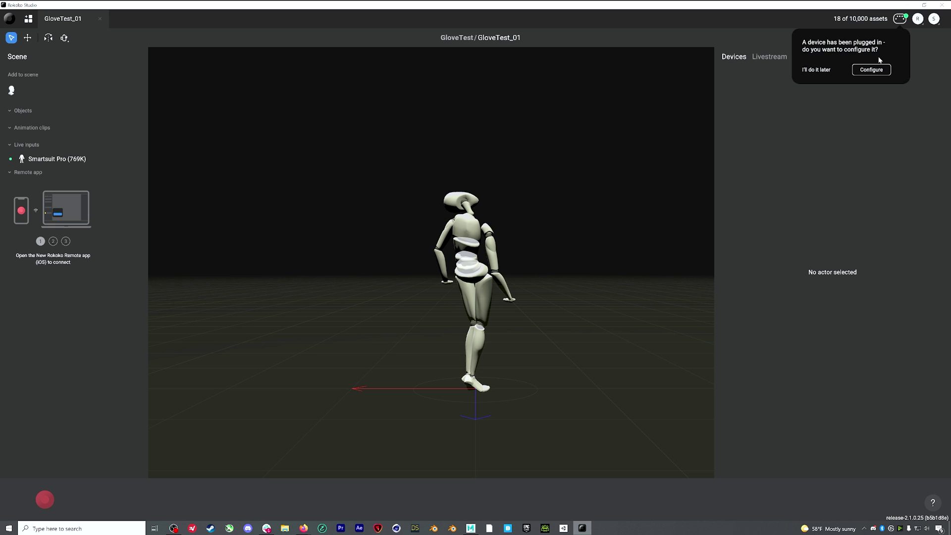
click(872, 70)
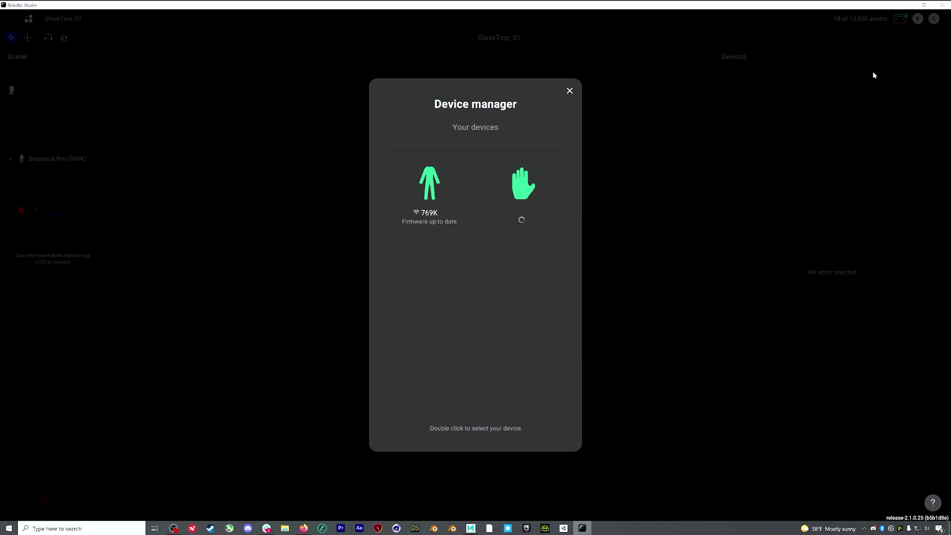
double_click(518, 191)
click(496, 151)
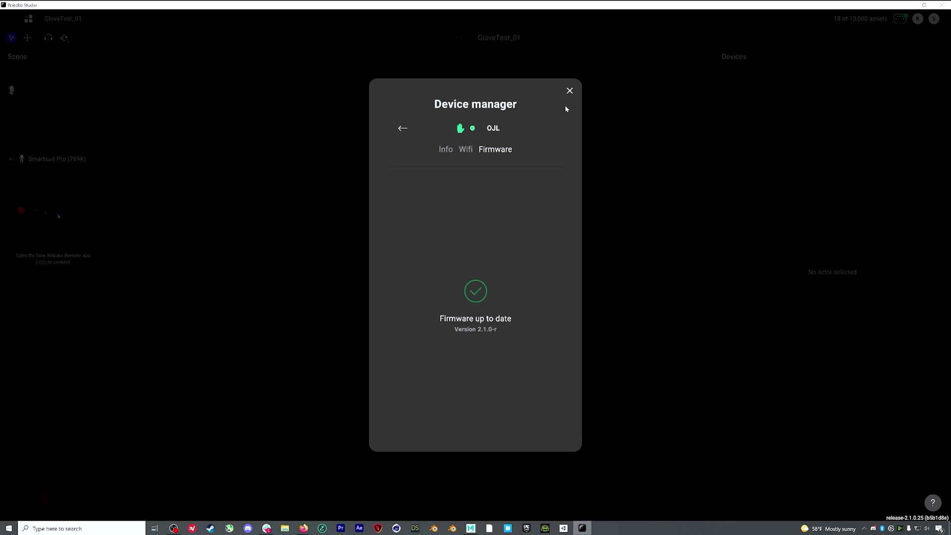
click(570, 92)
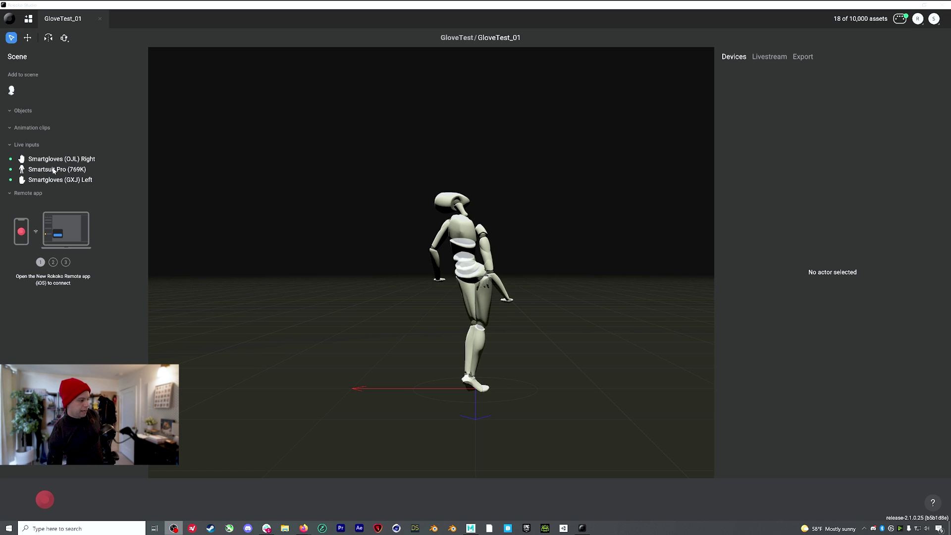
Step: Add a white actor named Sam with a total height of 67 inches
click(11, 90)
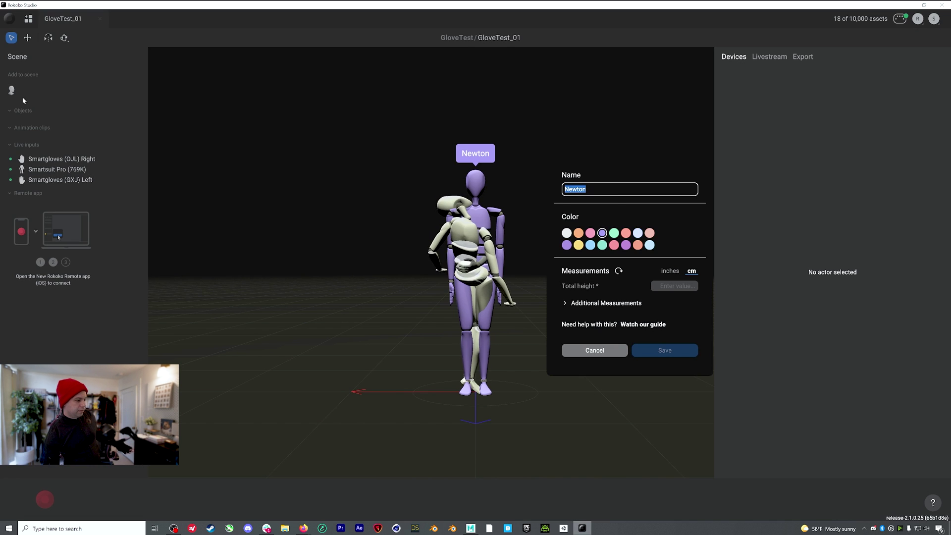
text(sa)
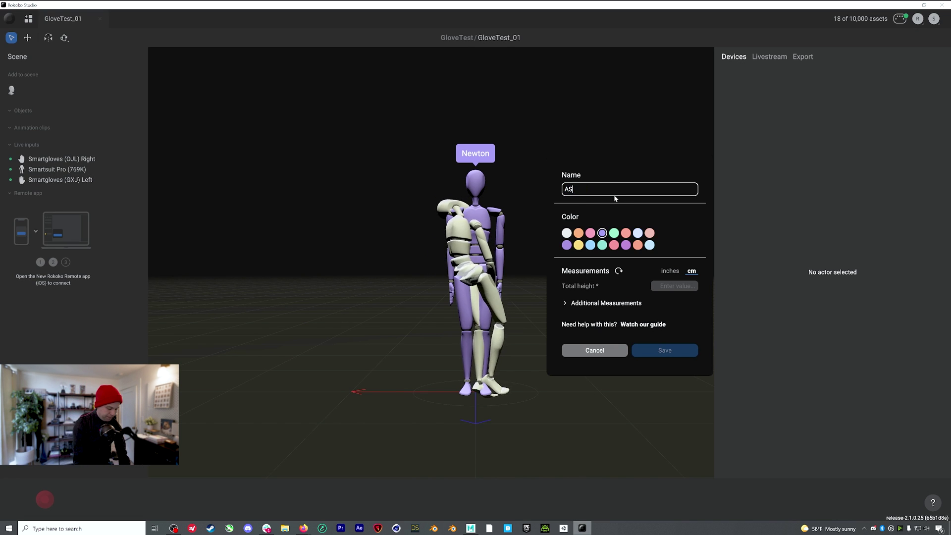
key(BackSpace)
key(BackSpace)
text(Sam)
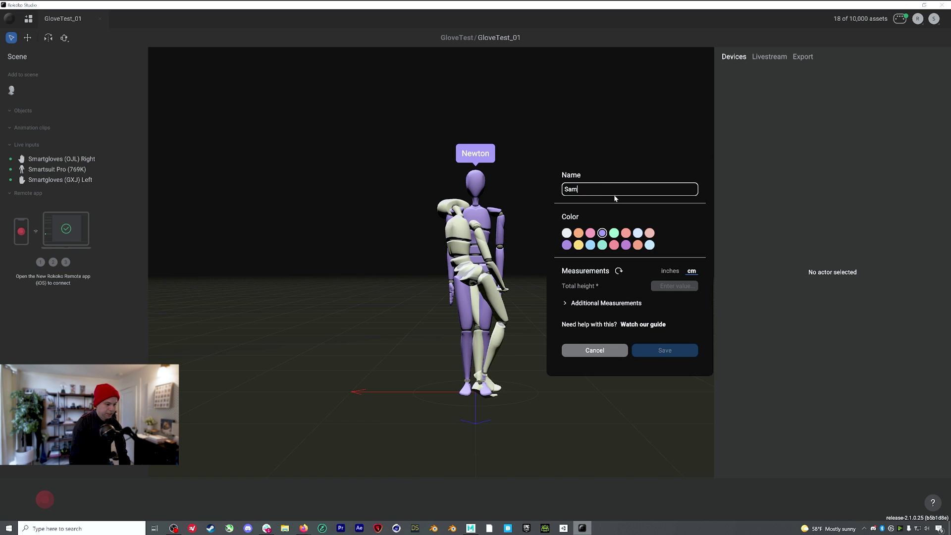
click(566, 233)
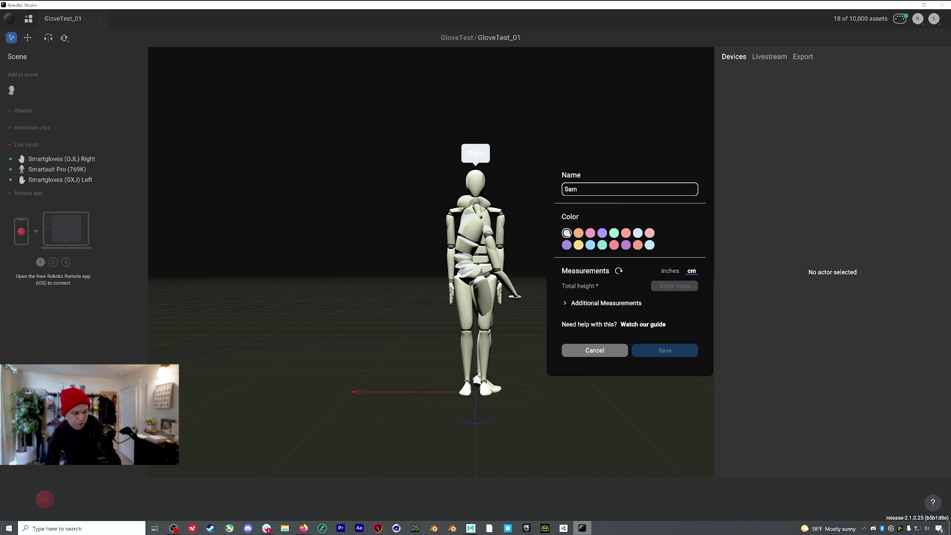
click(685, 287)
text(67)
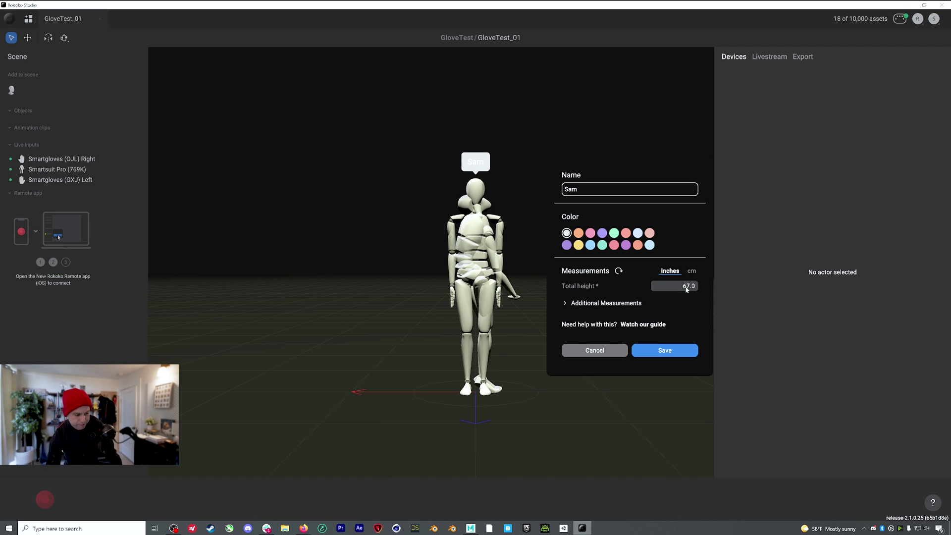
click(669, 350)
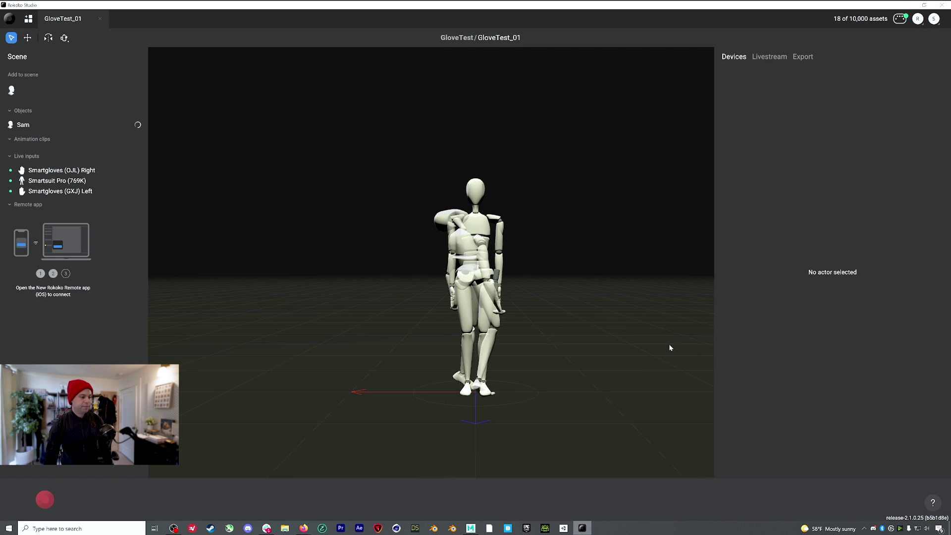
Step: Pair Sam with the Smartsuit Pro, the left Smartglove and the right Smartglove
click(64, 124)
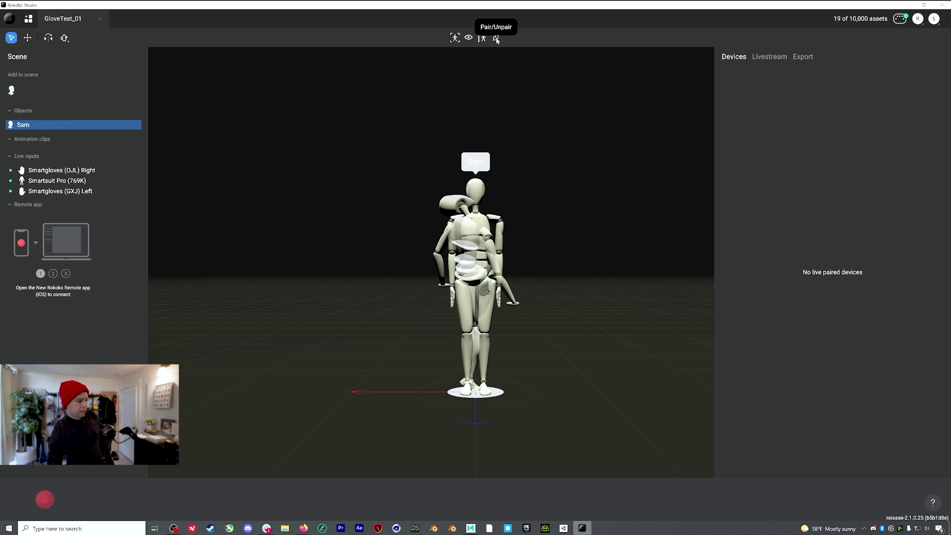
right_click(48, 126)
mouse_move(114, 240)
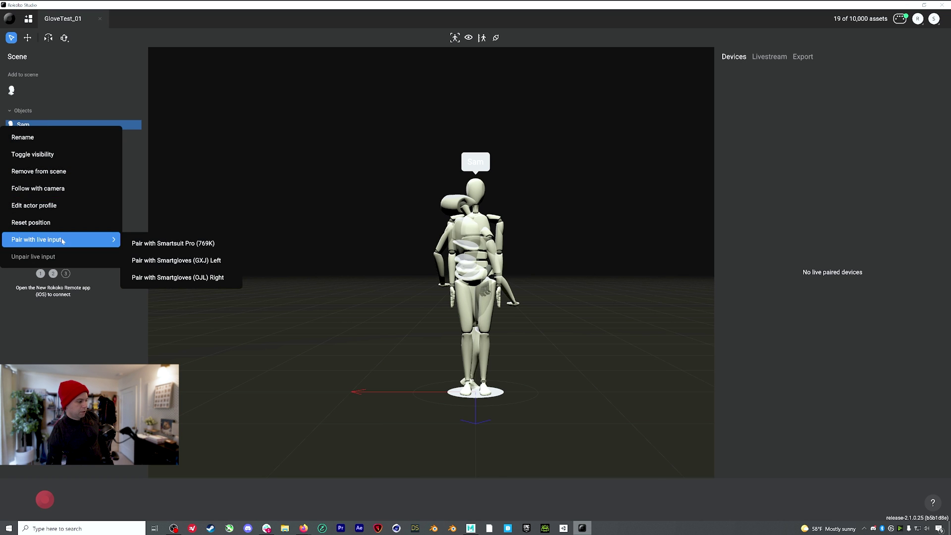
click(148, 243)
right_click(53, 124)
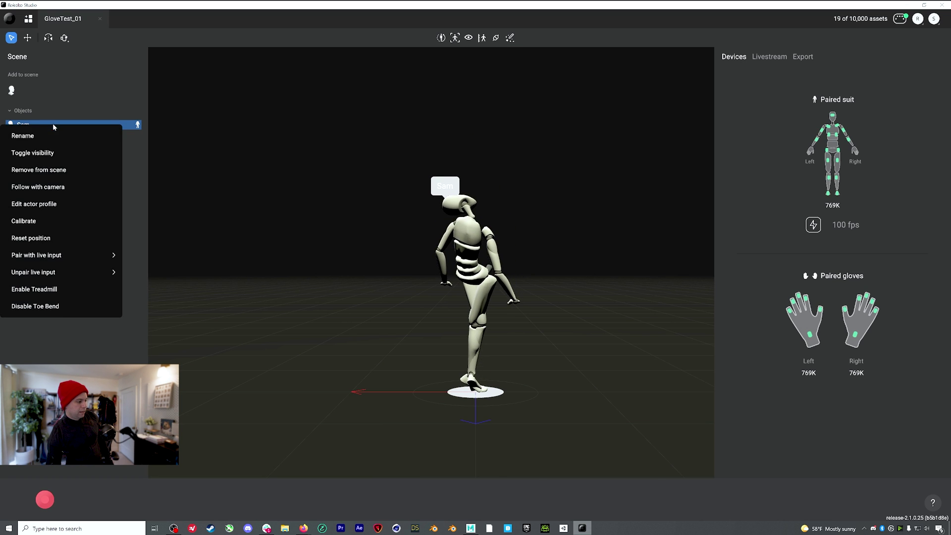
mouse_move(85, 259)
click(169, 258)
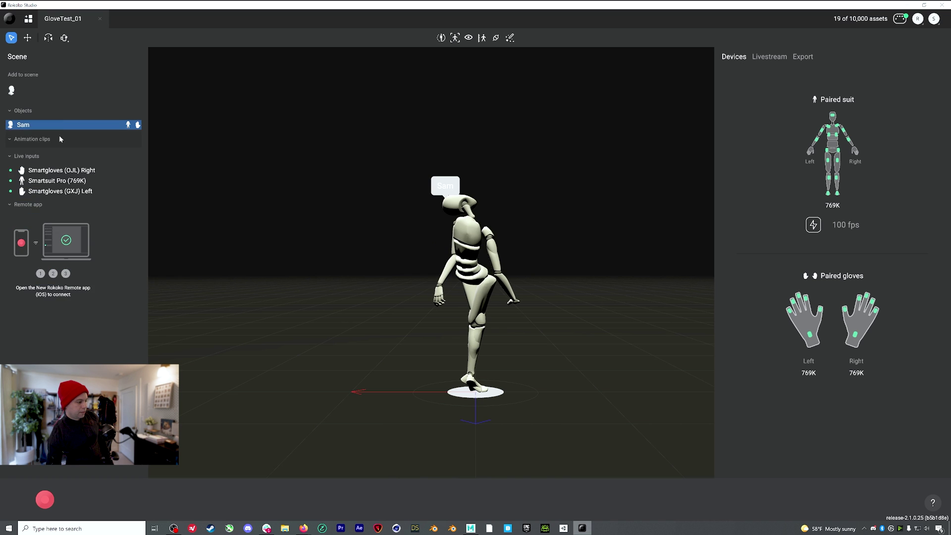
right_click(61, 127)
mouse_move(84, 255)
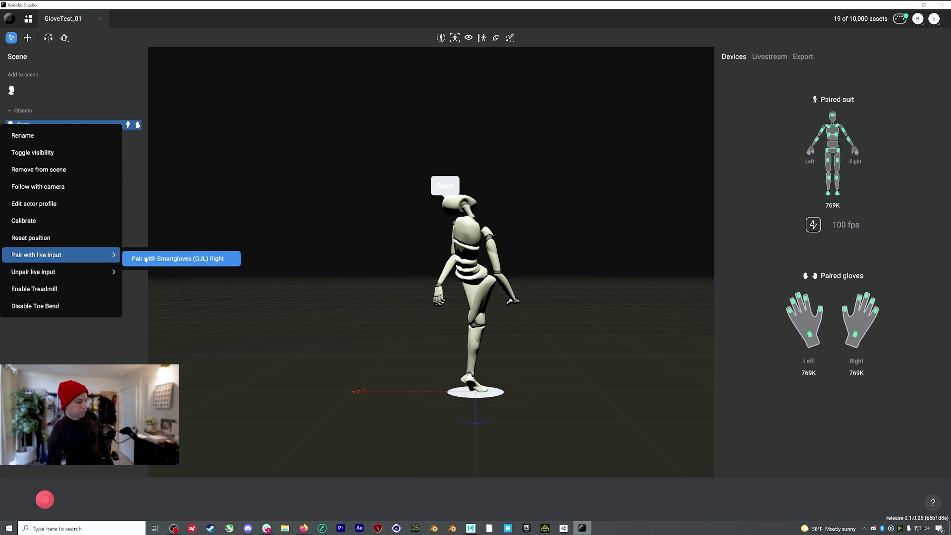
click(168, 259)
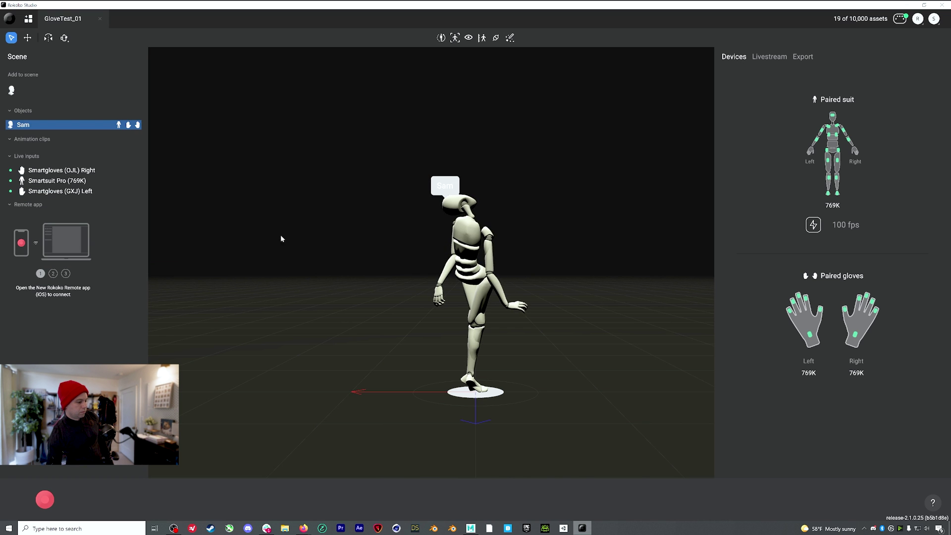
Step: Calibrate Sam in T-pose, then record a roughly 23-second live take
click(441, 40)
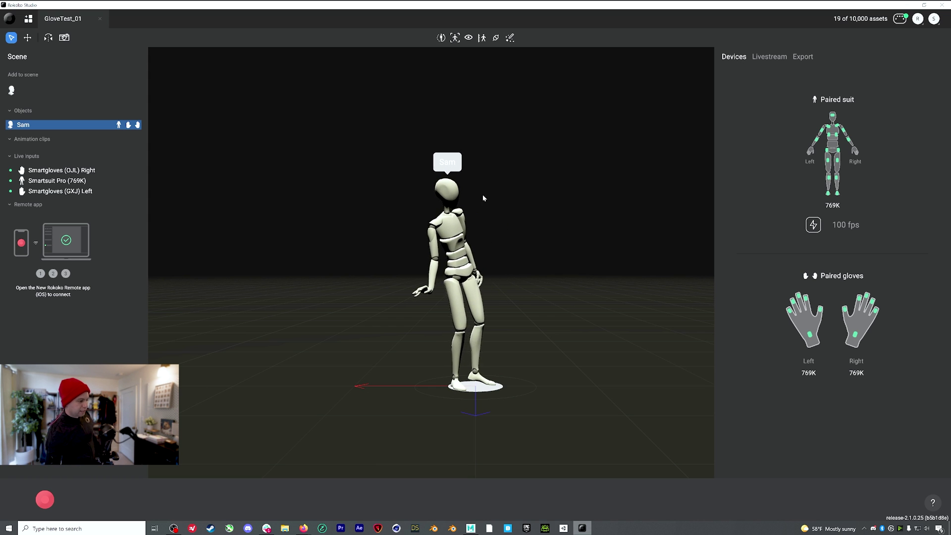
click(45, 500)
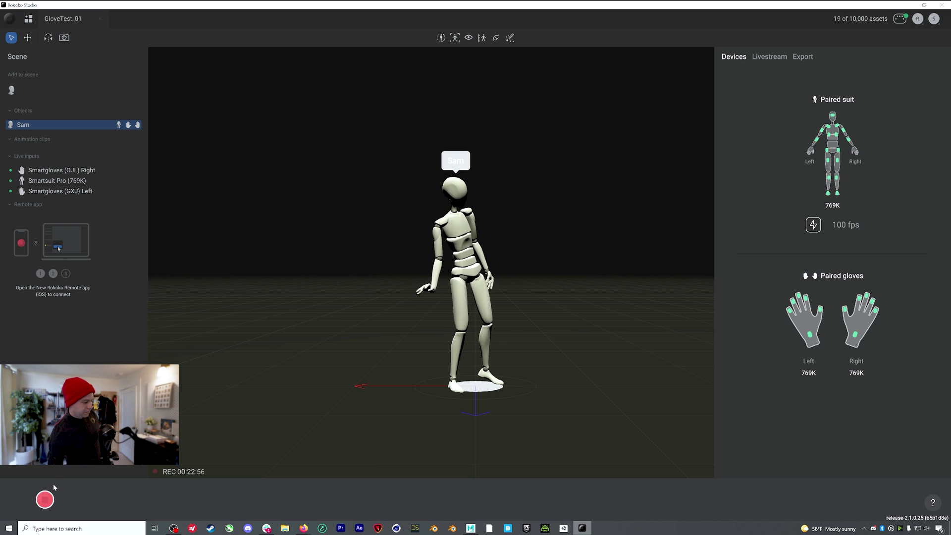
click(45, 497)
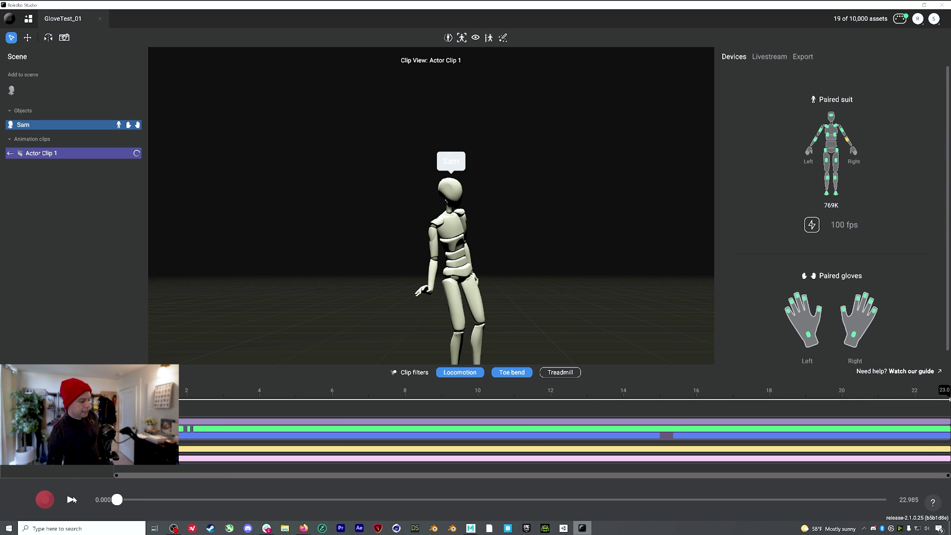
Step: Play back Actor Clip 1, scrub through it, and toggle foot lock off and on
click(72, 500)
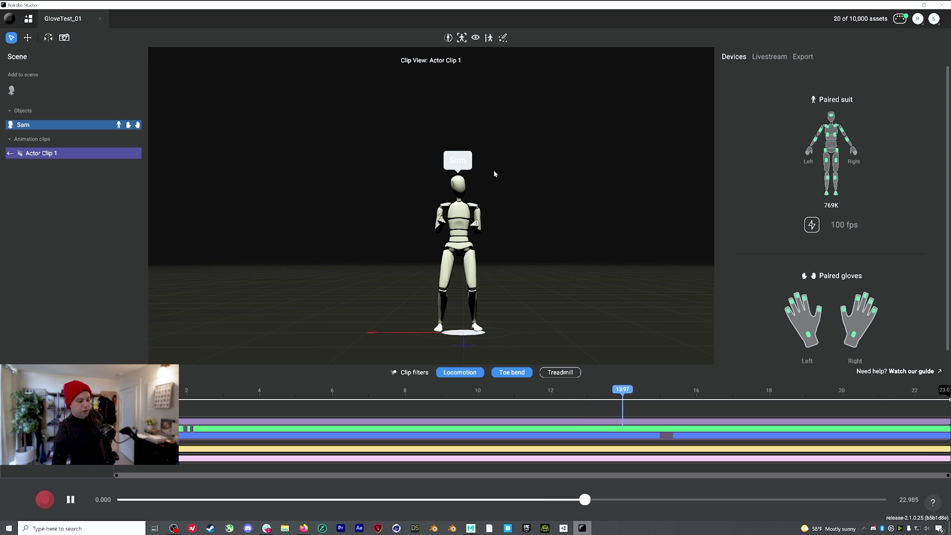
drag(436, 411, 541, 439)
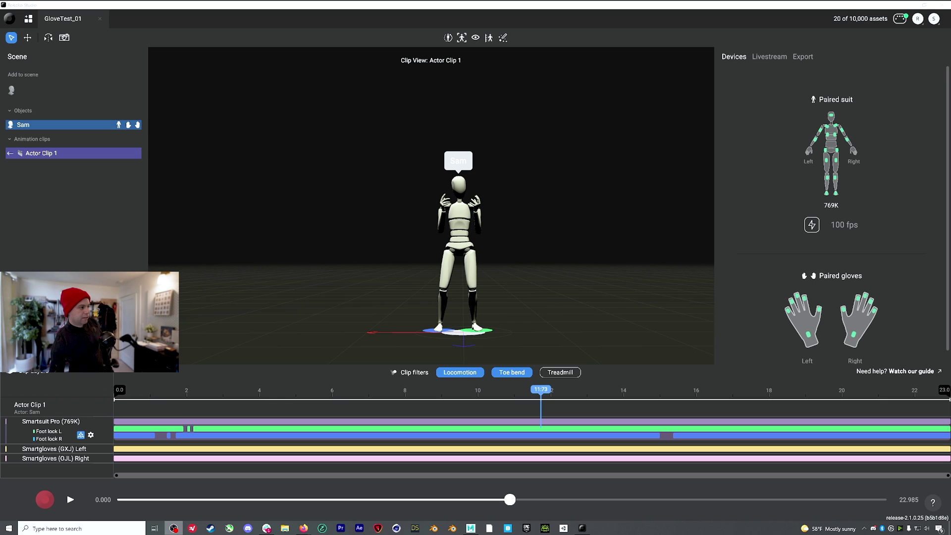
click(81, 435)
click(80, 435)
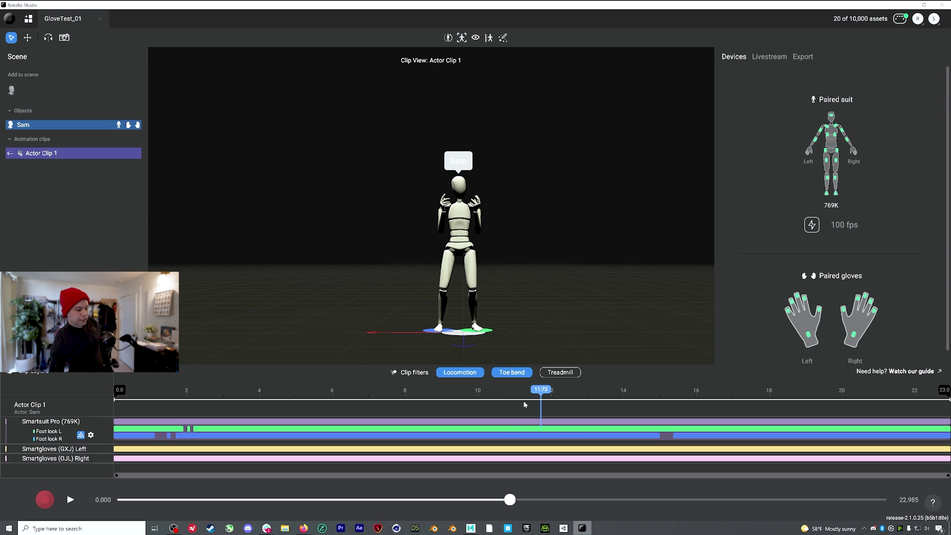
drag(541, 399, 452, 406)
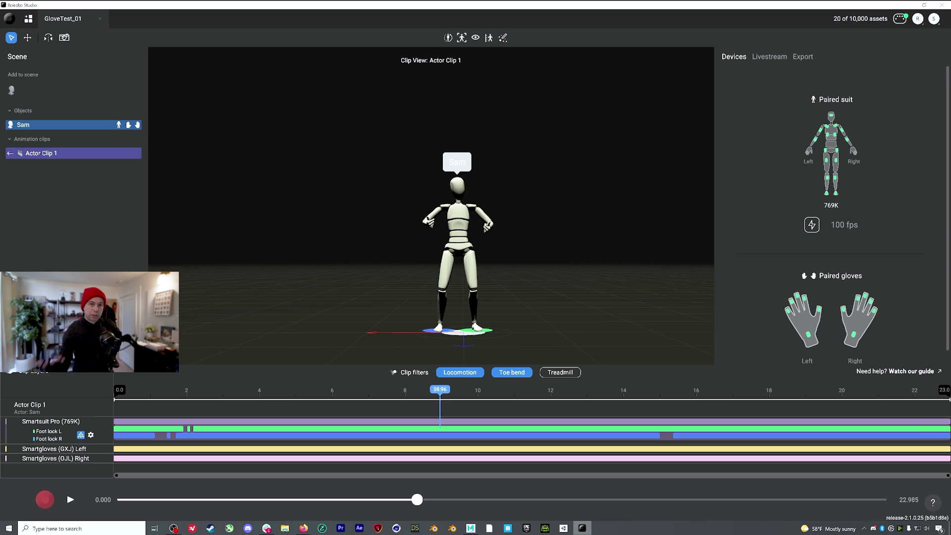
Step: Add Actor Clip 1 to the export list and export it as FBX
right_click(50, 155)
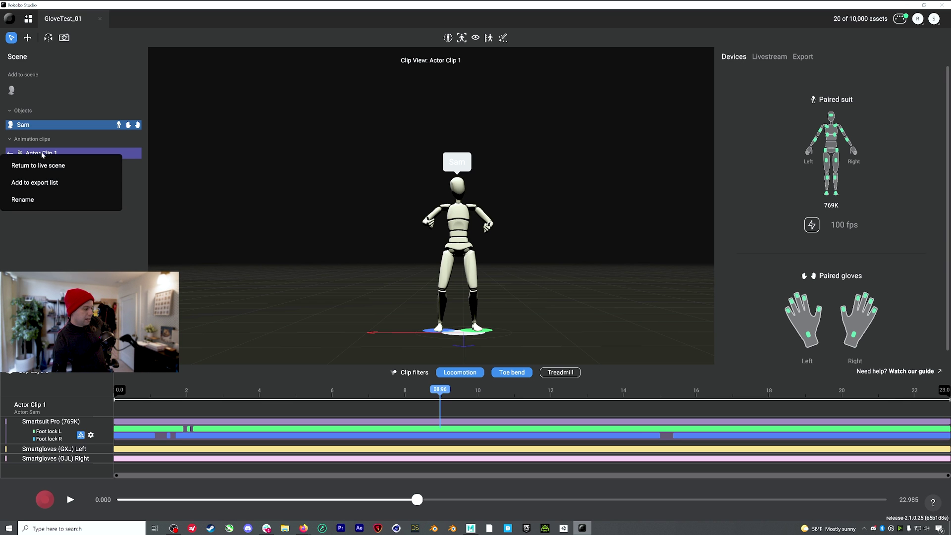
click(35, 182)
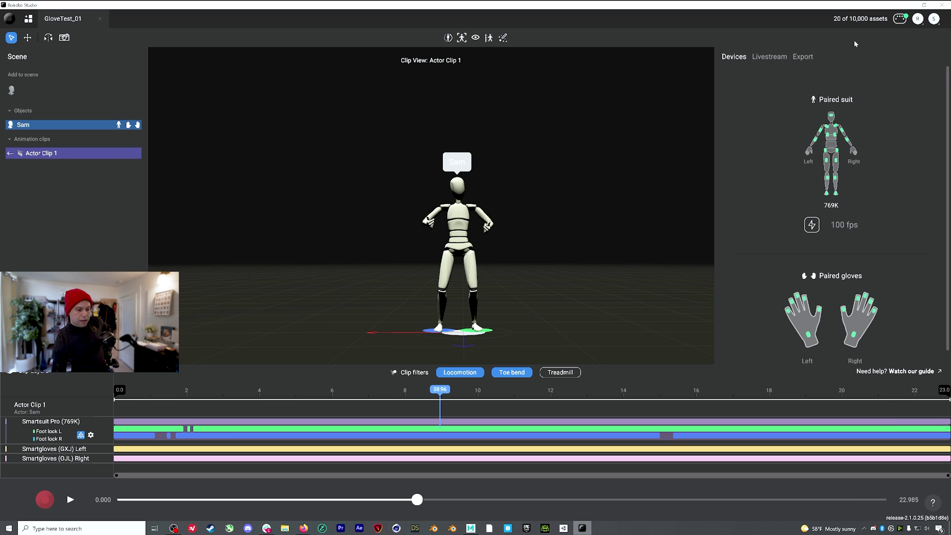
click(803, 57)
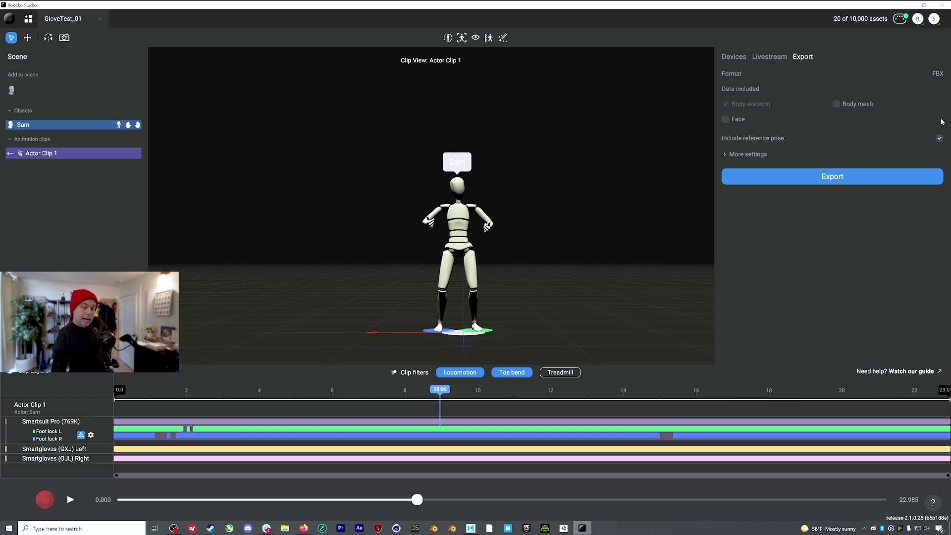
click(800, 176)
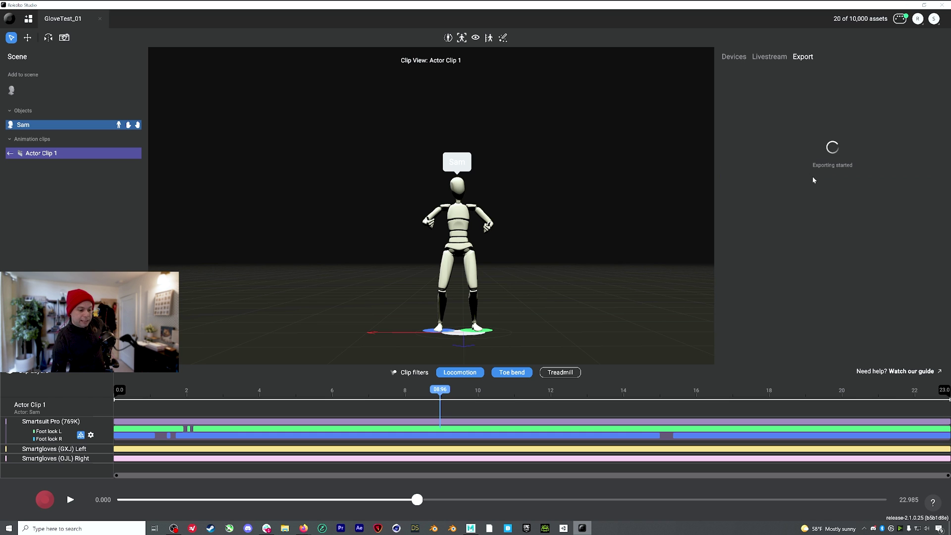